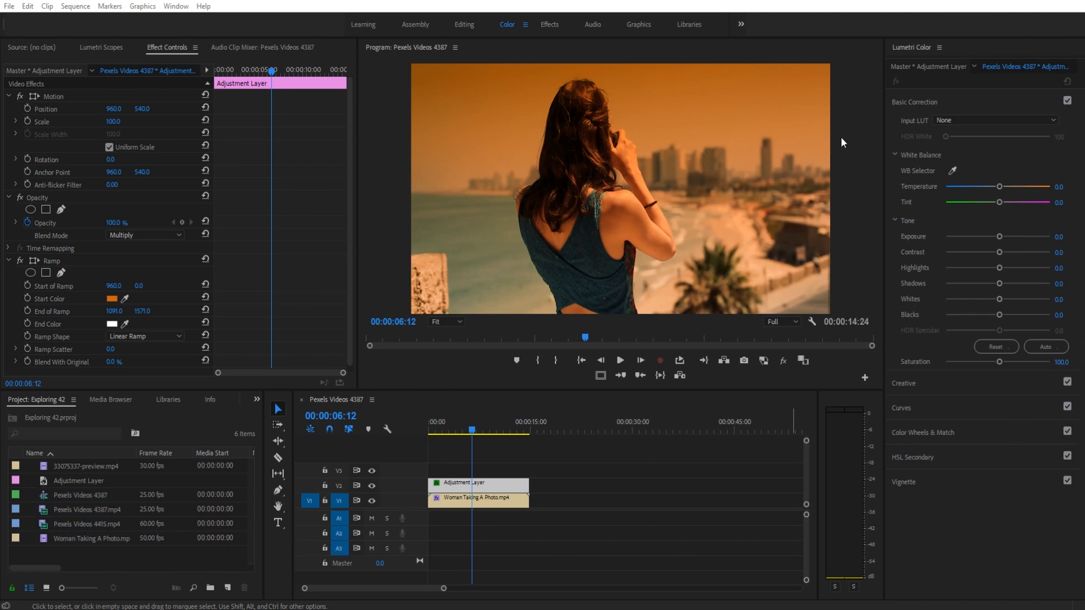
# Compare the footage with and without the V2 adjustment layer by hiding the track, playing from 00:00:03:00 and showing the track again.
pyautogui.click(371, 485)
pyautogui.moveTo(474, 427); pyautogui.dragTo(450, 429)
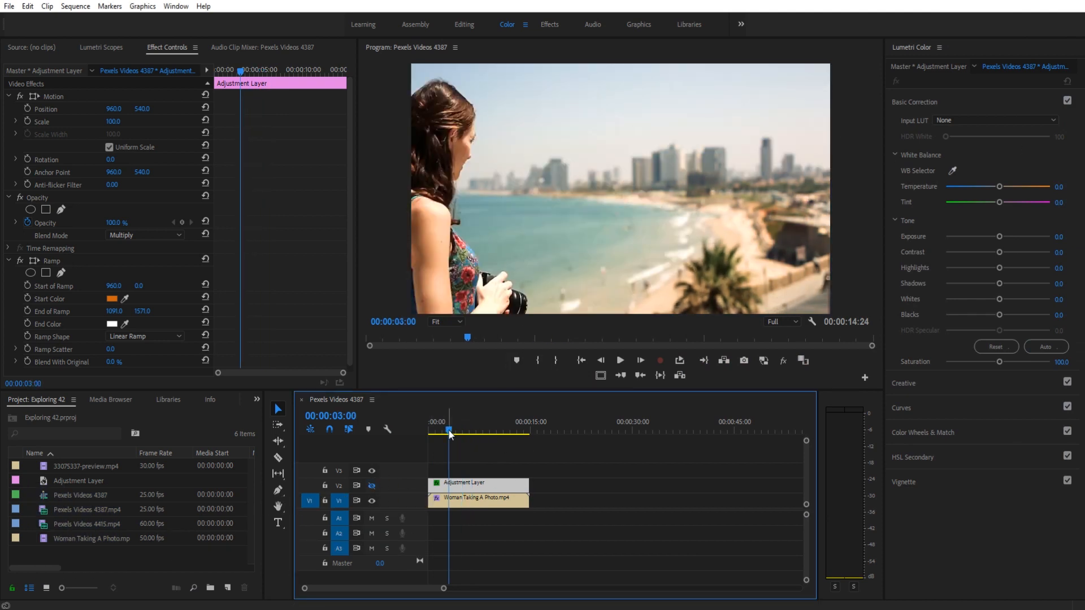
pyautogui.press('space')
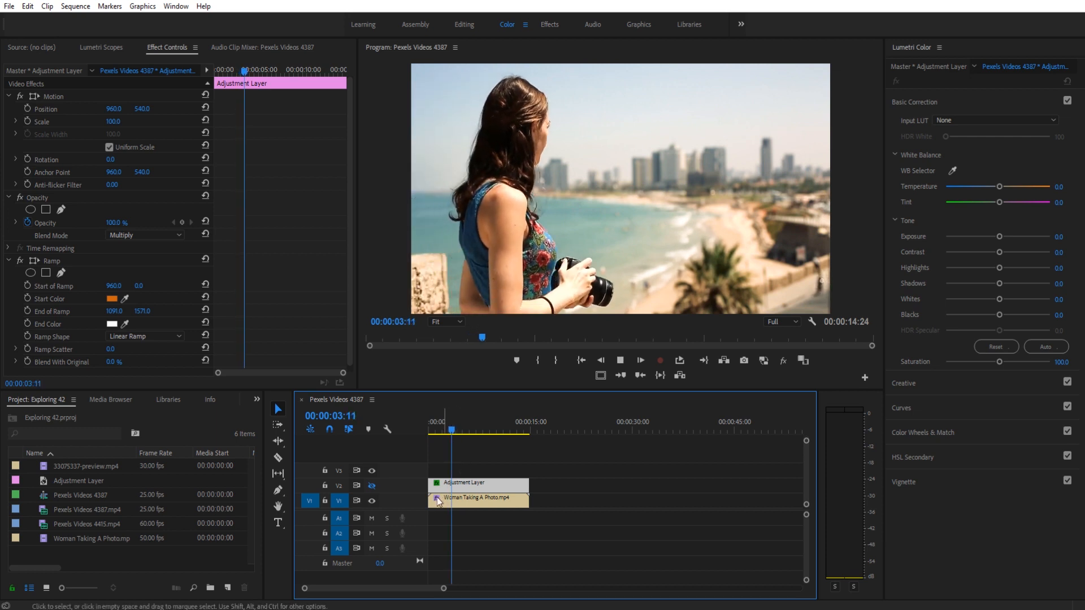
pyautogui.click(372, 485)
pyautogui.press('space')
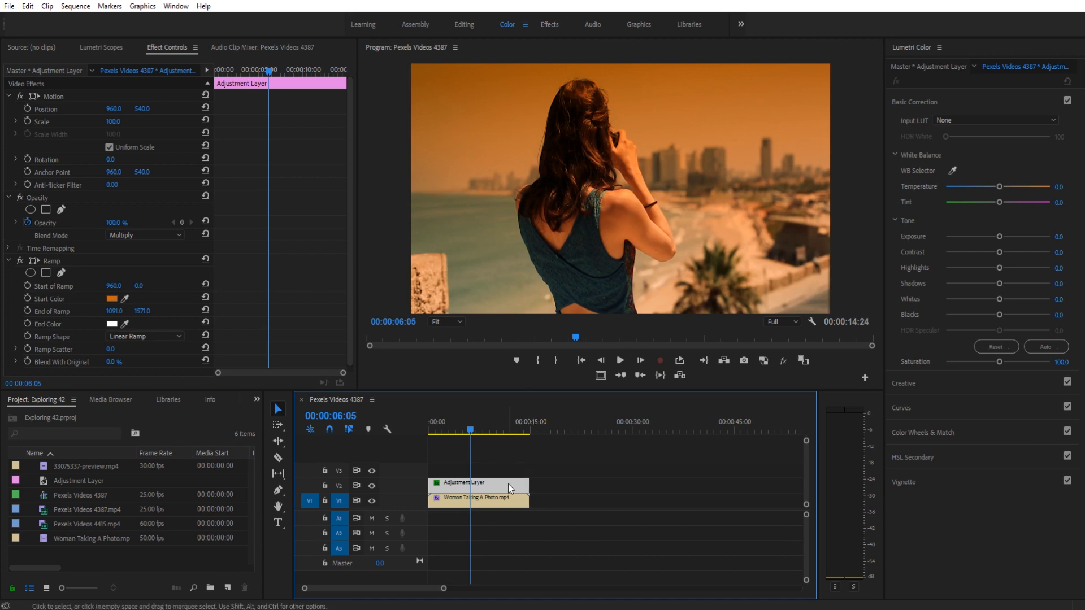
# Delete the existing adjustment layer from the timeline and create a new 1920 × 1080, 25 fps adjustment layer in the project.
pyautogui.press('Delete')
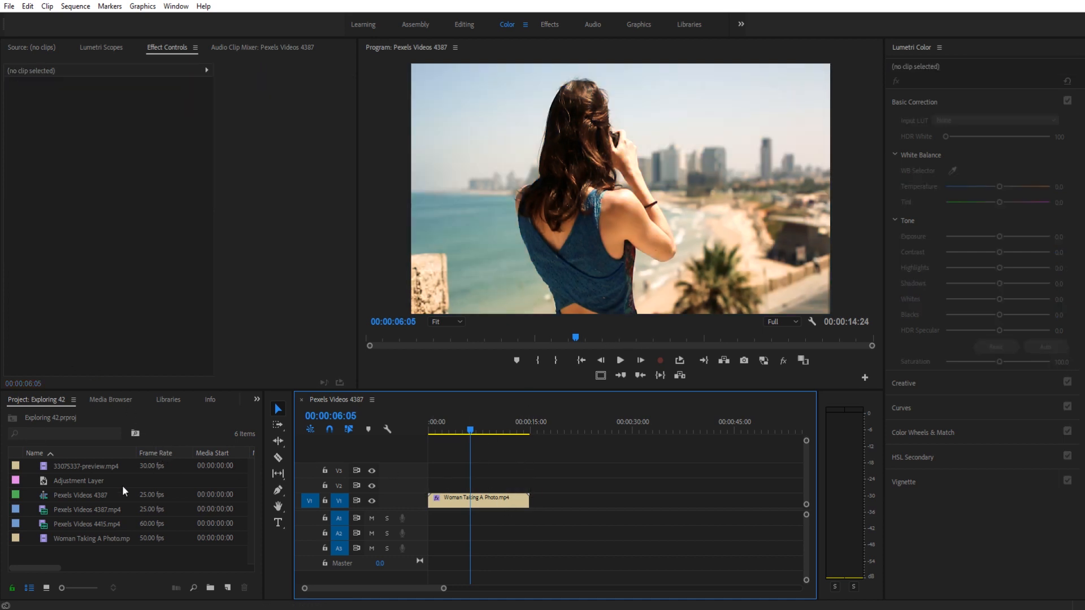
pyautogui.click(225, 593)
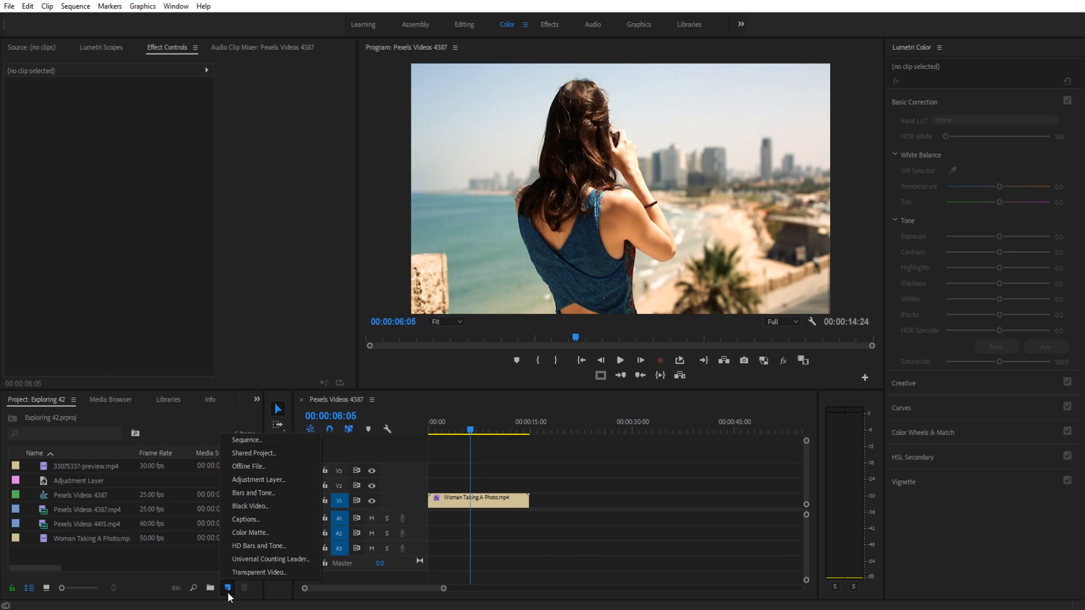
pyautogui.click(248, 480)
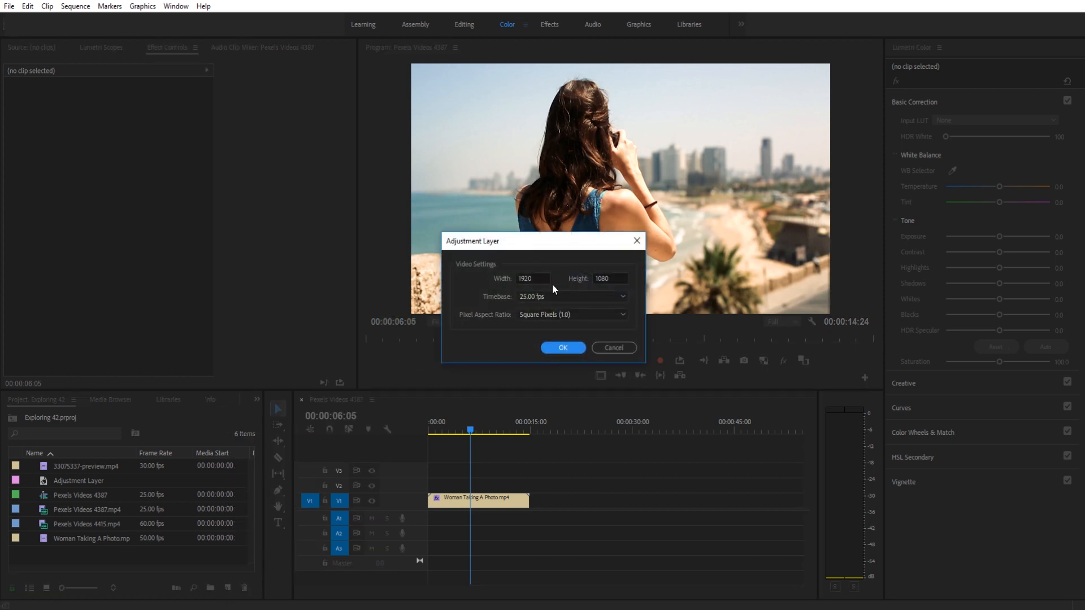
pyautogui.click(567, 346)
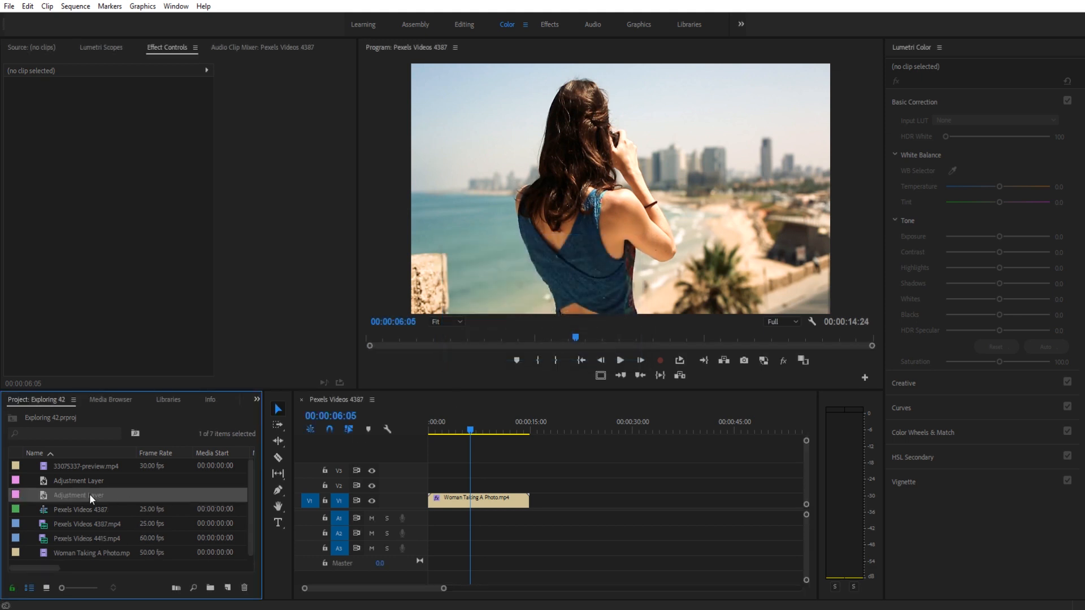
# Place the new adjustment layer on V2 above Woman Taking A Photo.mp4 and trim it to end with that clip.
pyautogui.moveTo(90, 494); pyautogui.dragTo(435, 484)
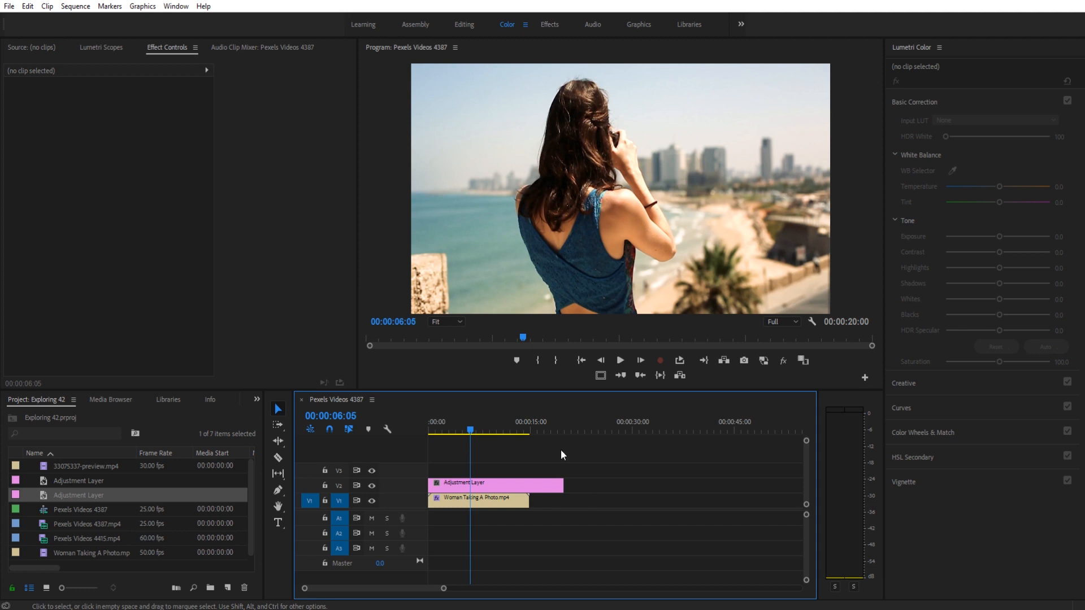
pyautogui.moveTo(563, 485); pyautogui.dragTo(529, 486)
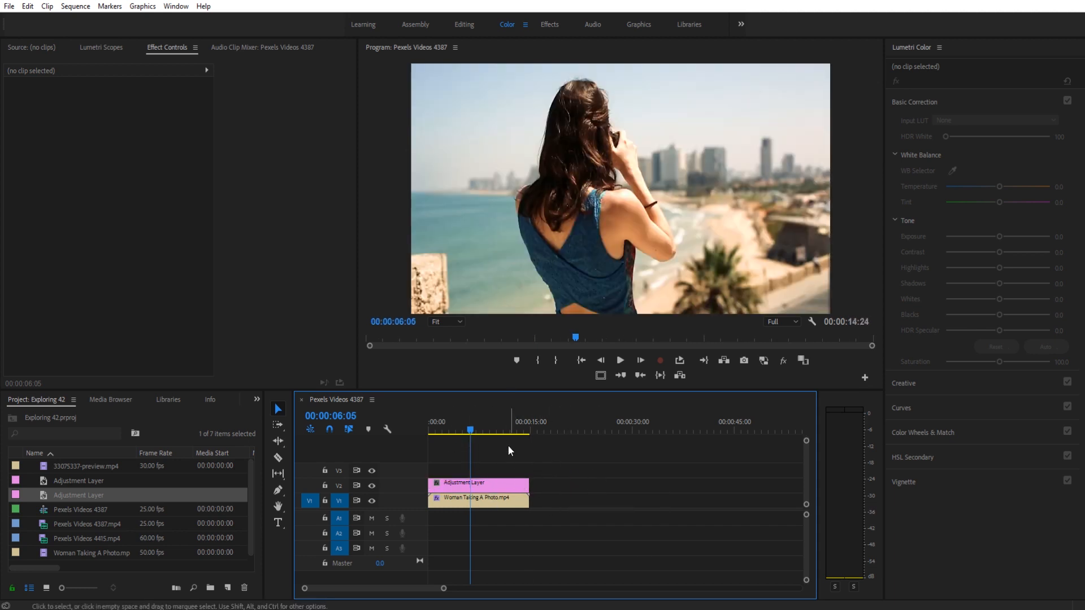
pyautogui.moveTo(510, 431); pyautogui.dragTo(519, 431)
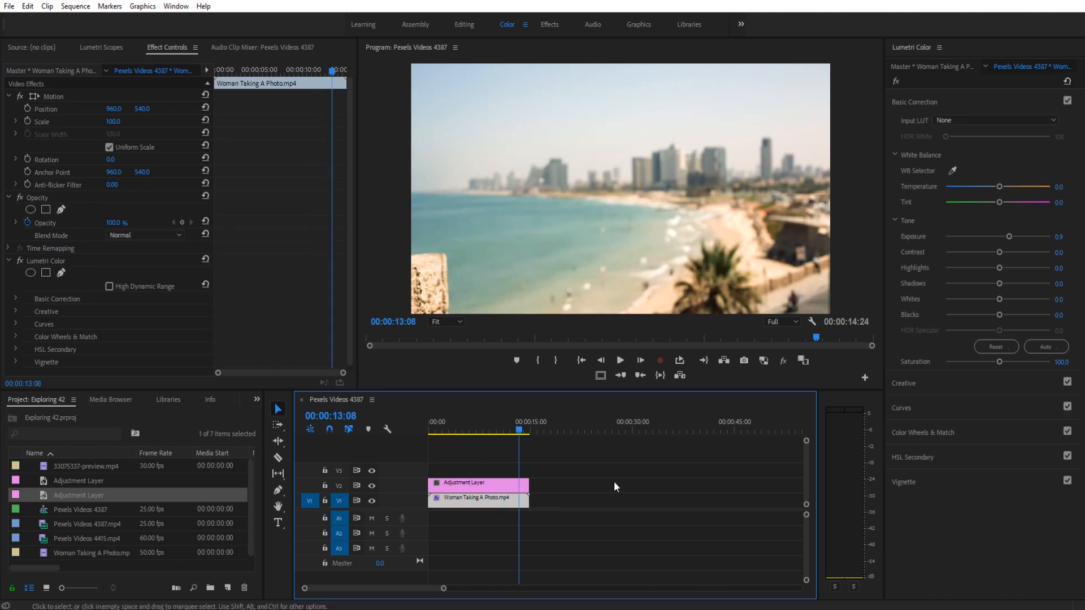
pyautogui.moveTo(528, 485); pyautogui.dragTo(627, 486)
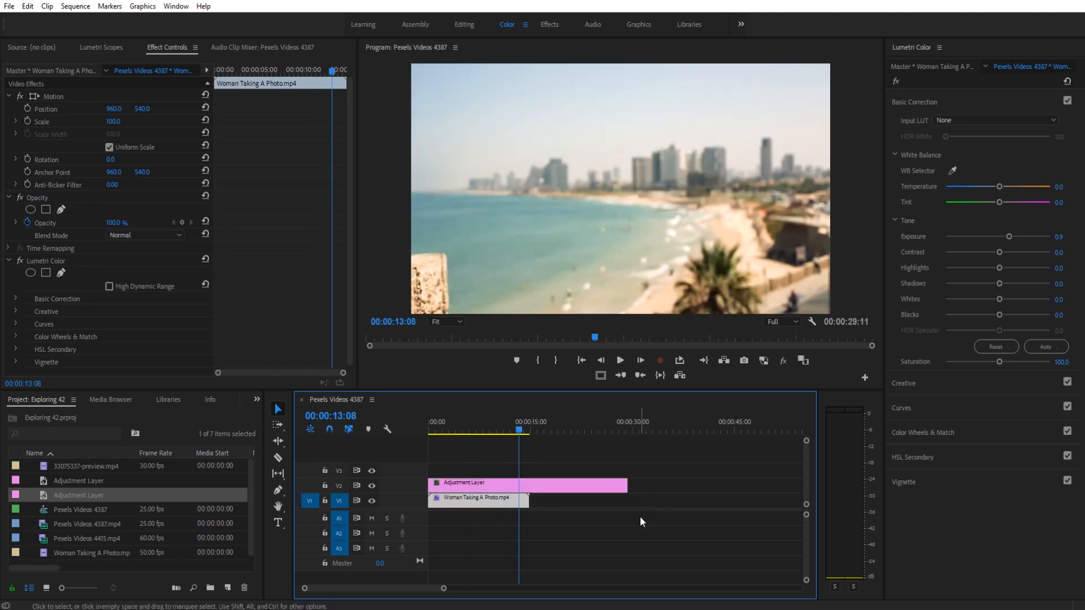
pyautogui.hotkey('ctrl', 'z')
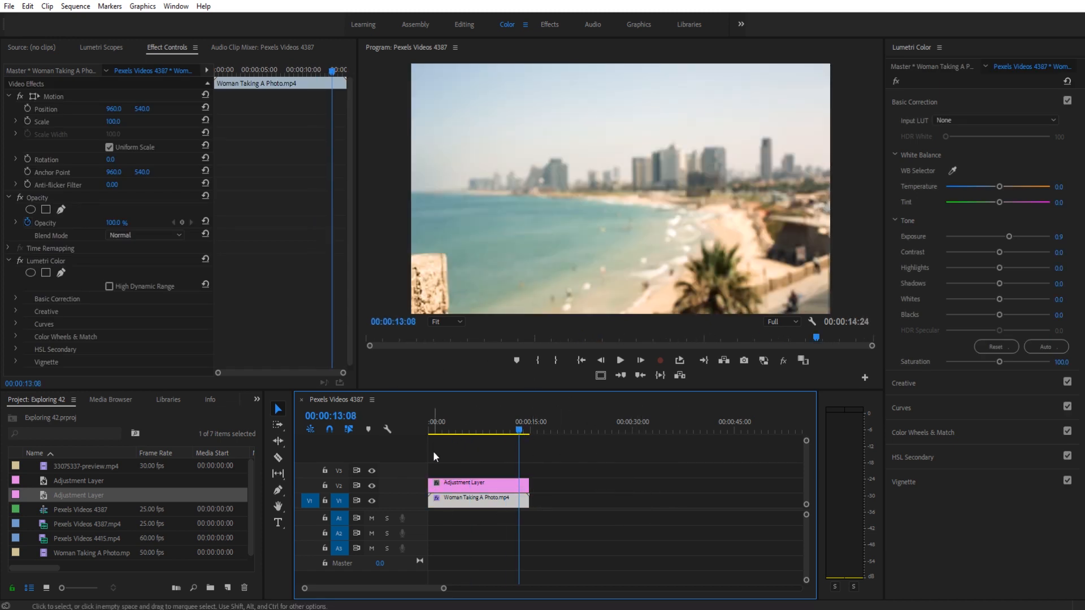
# Select the adjustment layer on V2 and search the effects for "ramp".
pyautogui.click(499, 484)
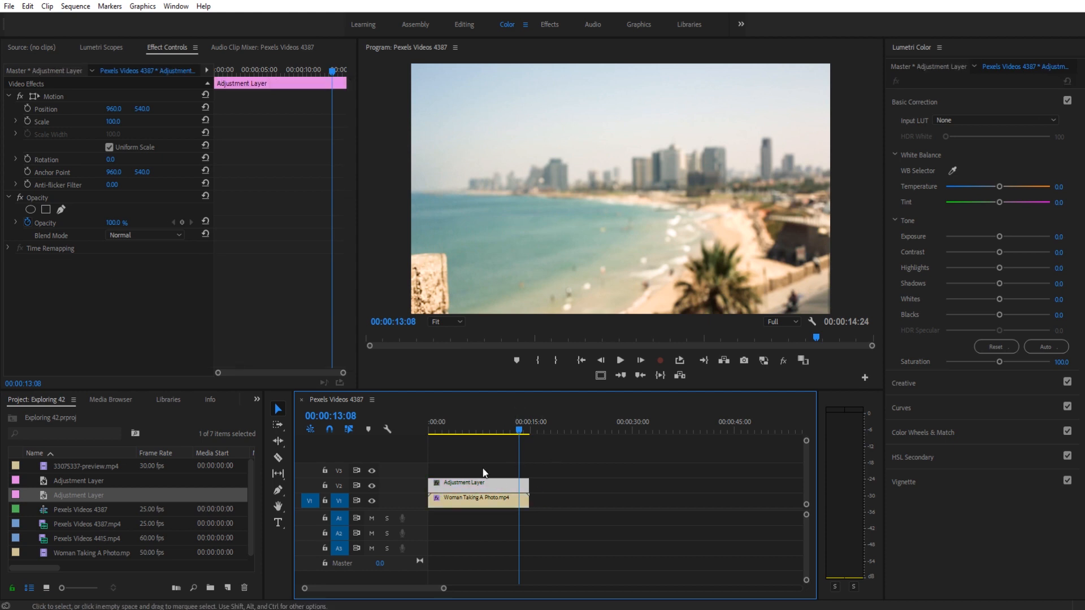
pyautogui.click(256, 402)
pyautogui.click(269, 462)
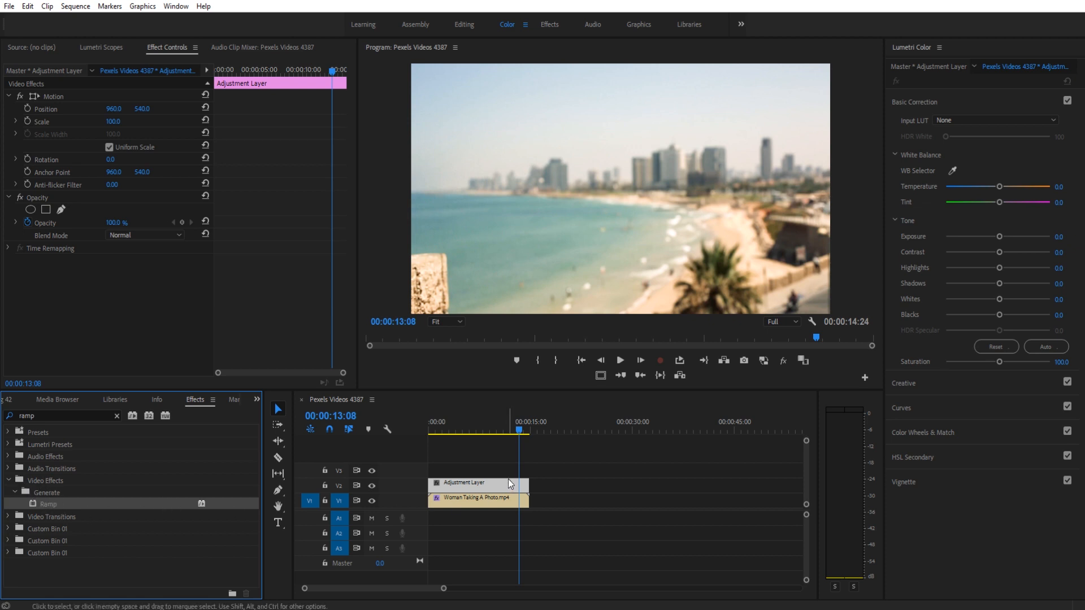
# Try the Ramp effect on Woman Taking A Photo.mp4 with Blend With Original at 40%, then reset that blend value.
pyautogui.moveTo(57, 503); pyautogui.dragTo(483, 500)
pyautogui.moveTo(498, 421); pyautogui.dragTo(469, 421)
pyautogui.scroll(-4, 115, 339)
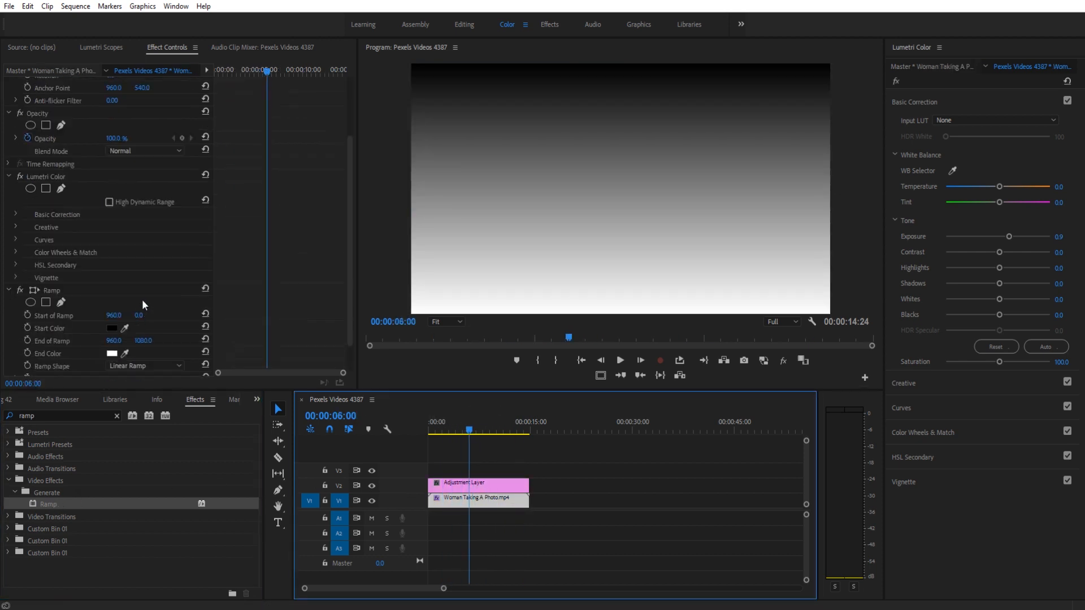
pyautogui.moveTo(112, 356)
pyautogui.mouseDown()
pyautogui.moveTo(147, 356)
pyautogui.moveTo(110, 356)
pyautogui.moveTo(138, 356)
pyautogui.moveTo(120, 357)
pyautogui.mouseUp()
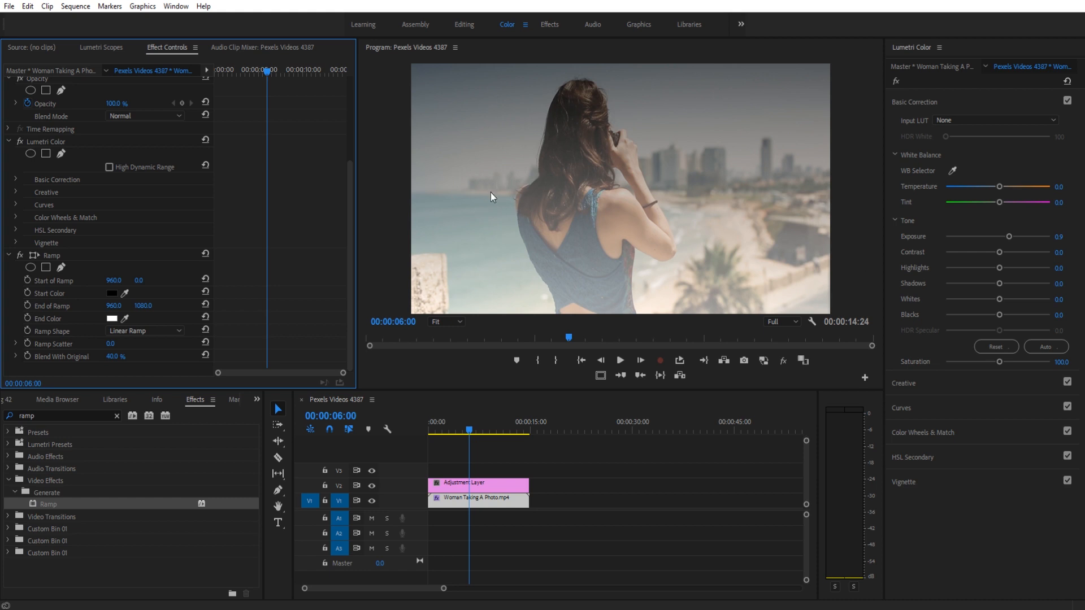
pyautogui.click(198, 351)
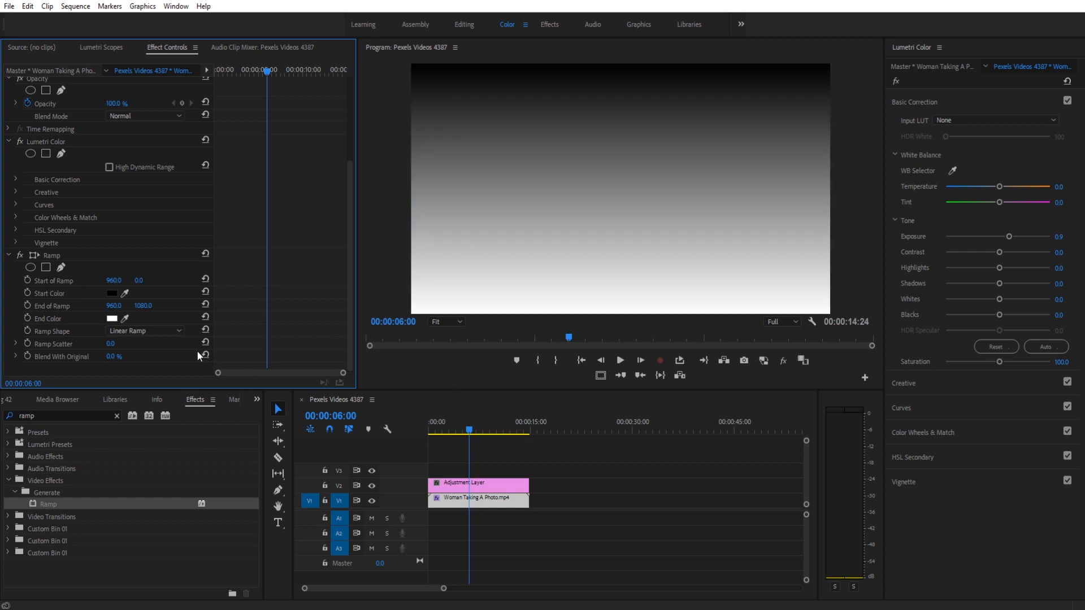
# Remove the Ramp effect from Woman Taking A Photo.mp4 and apply Ramp to the adjustment layer instead.
pyautogui.click(466, 487)
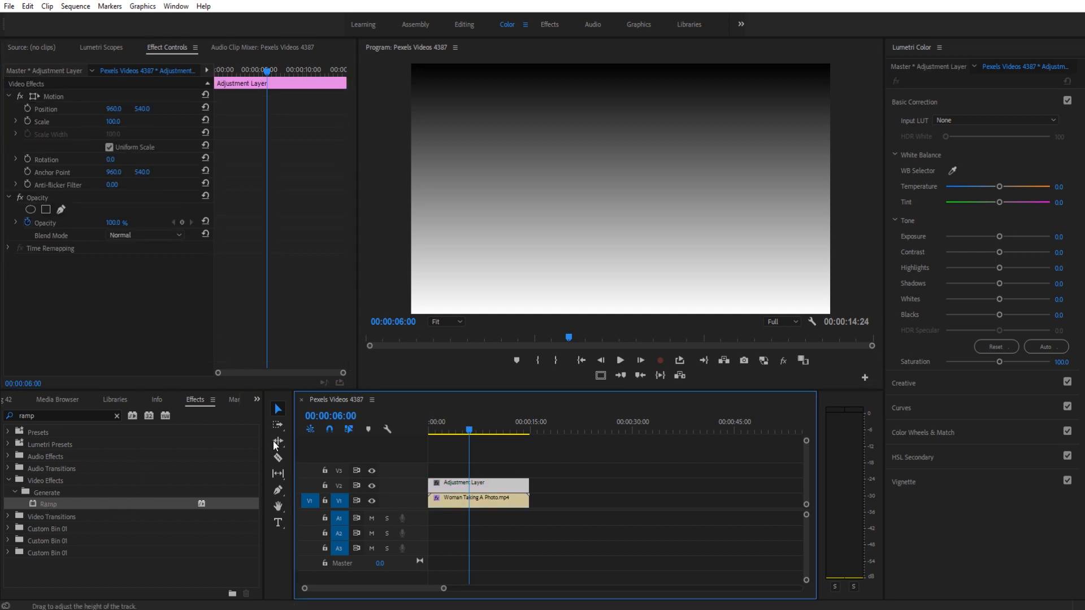
pyautogui.click(480, 500)
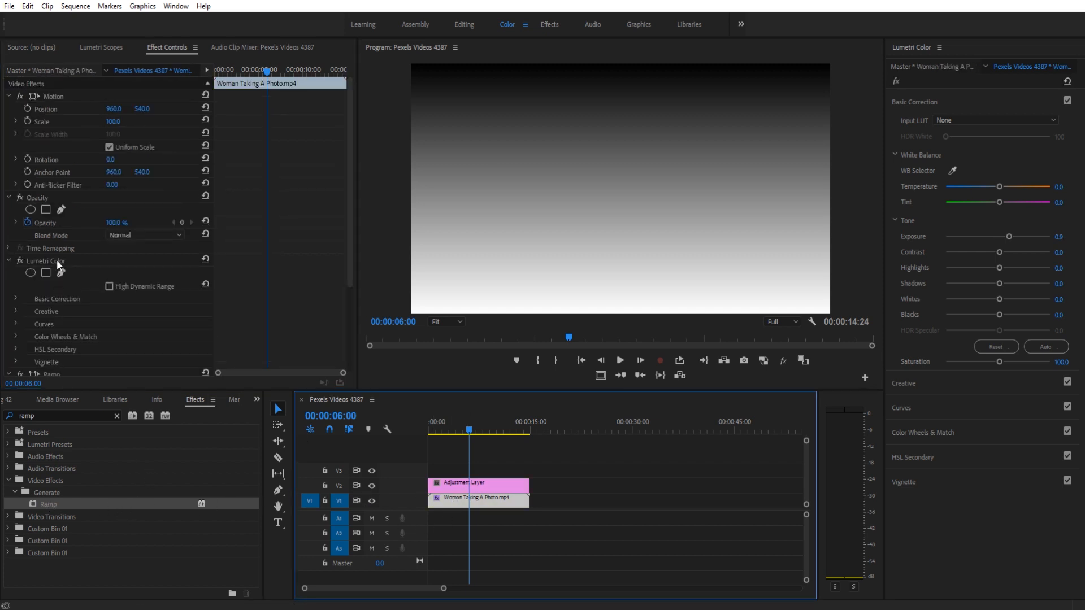
pyautogui.press('Delete')
pyautogui.moveTo(61, 506); pyautogui.dragTo(468, 484)
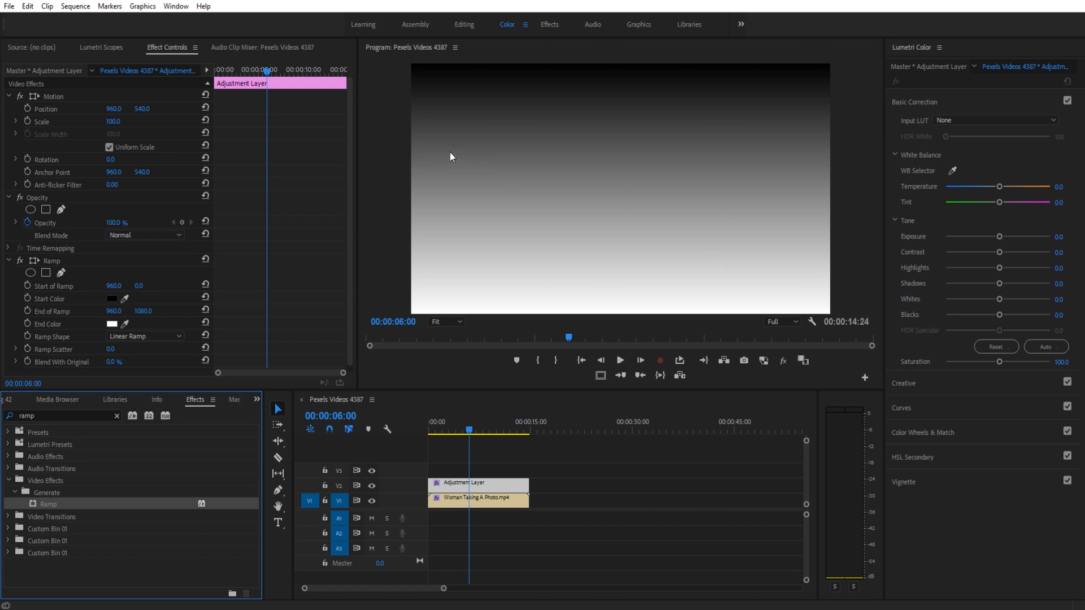
# Set the Ramp effect's start color to orange, hex E16F09.
pyautogui.click(111, 298)
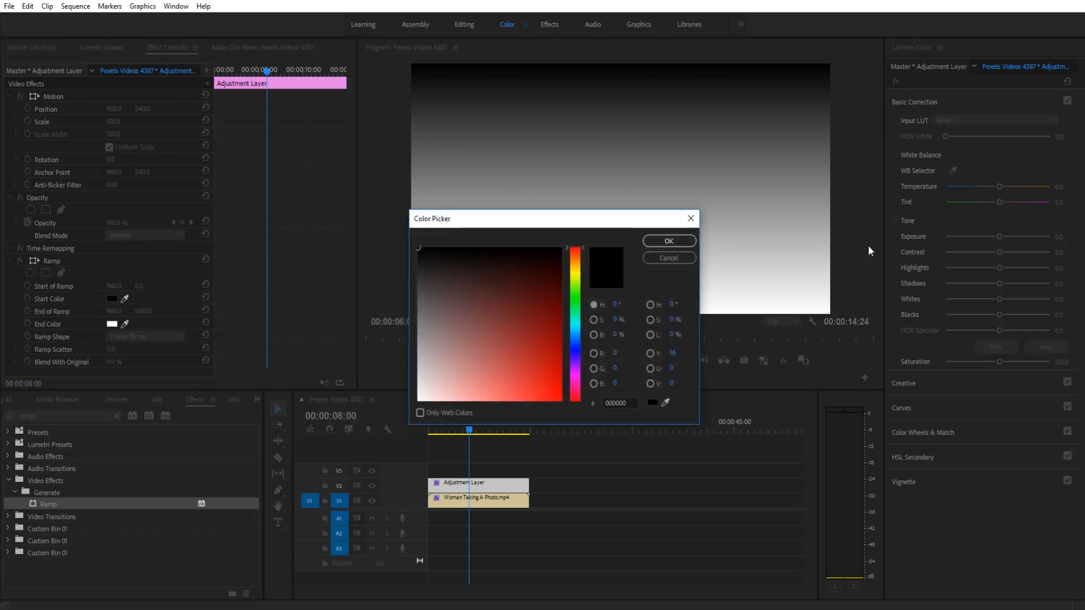
pyautogui.moveTo(577, 266); pyautogui.dragTo(575, 260)
pyautogui.click(546, 307)
pyautogui.moveTo(546, 307); pyautogui.dragTo(555, 382)
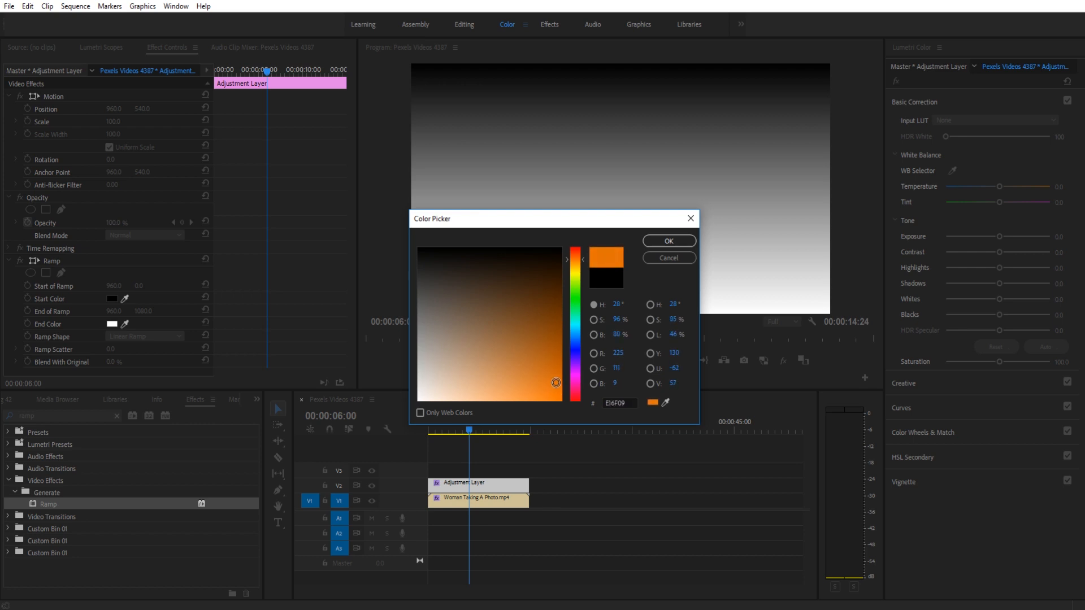
pyautogui.click(666, 240)
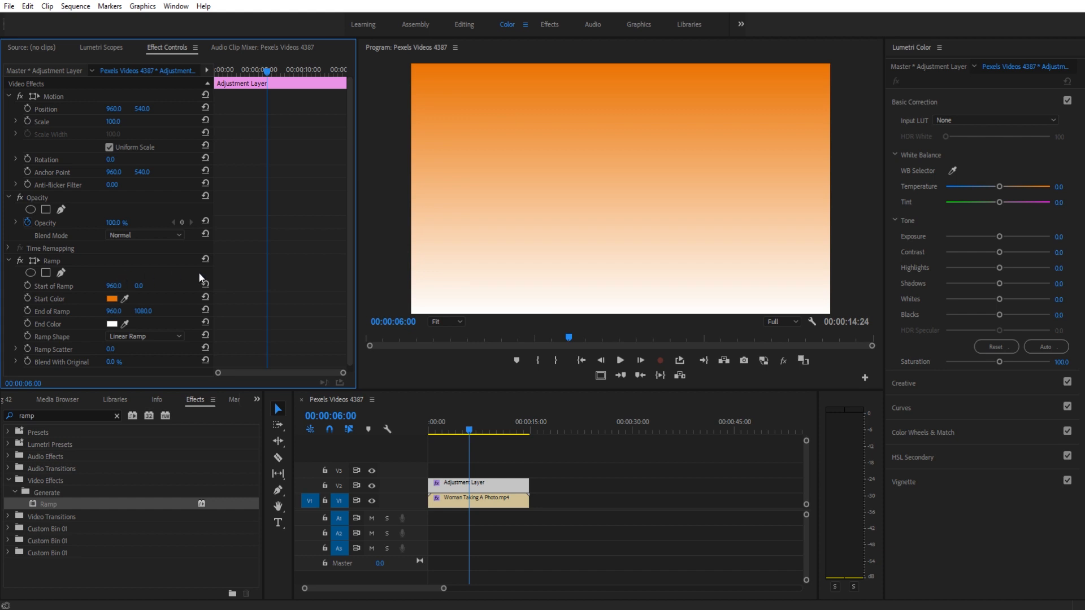
# Set the adjustment layer's blend mode to Multiply and preview the clip at 00:00:06:04.
pyautogui.click(157, 233)
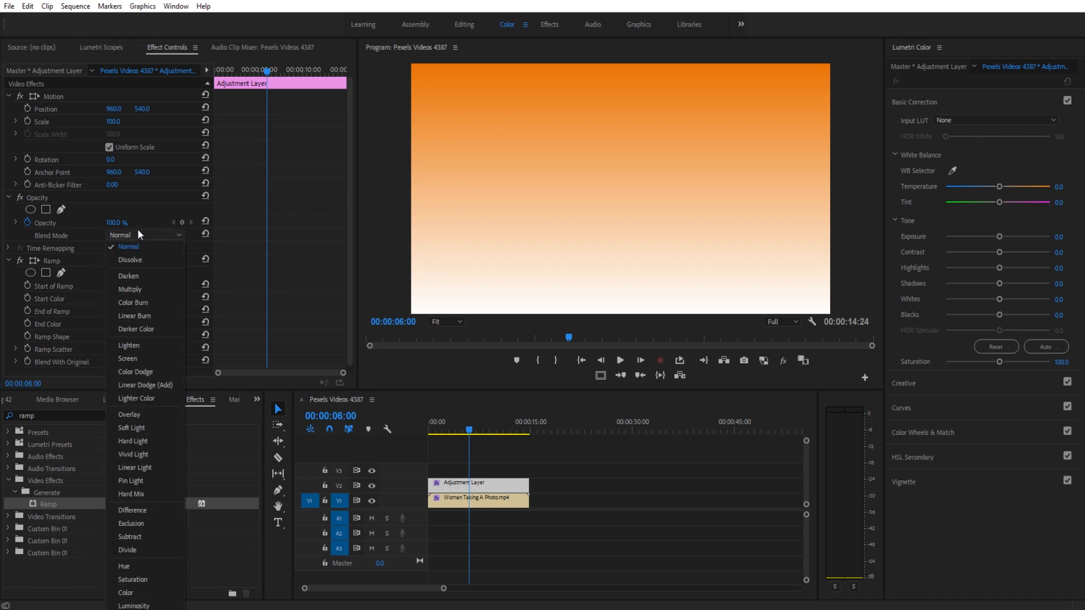
pyautogui.click(136, 288)
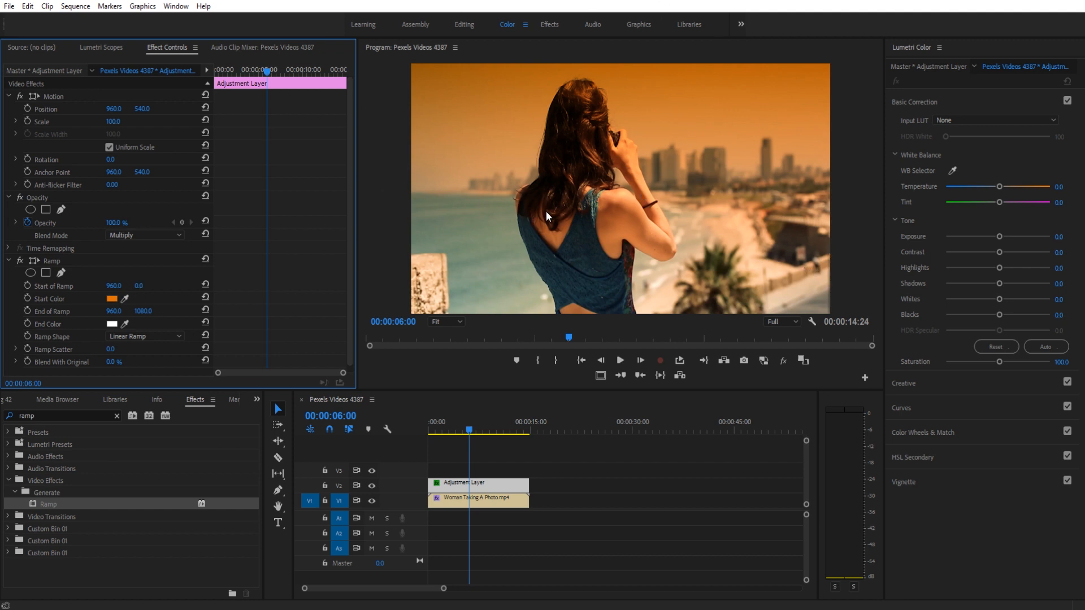
pyautogui.moveTo(473, 416)
pyautogui.mouseDown()
pyautogui.moveTo(474, 427)
pyautogui.moveTo(507, 432)
pyautogui.moveTo(459, 432)
pyautogui.moveTo(474, 436)
pyautogui.mouseUp()
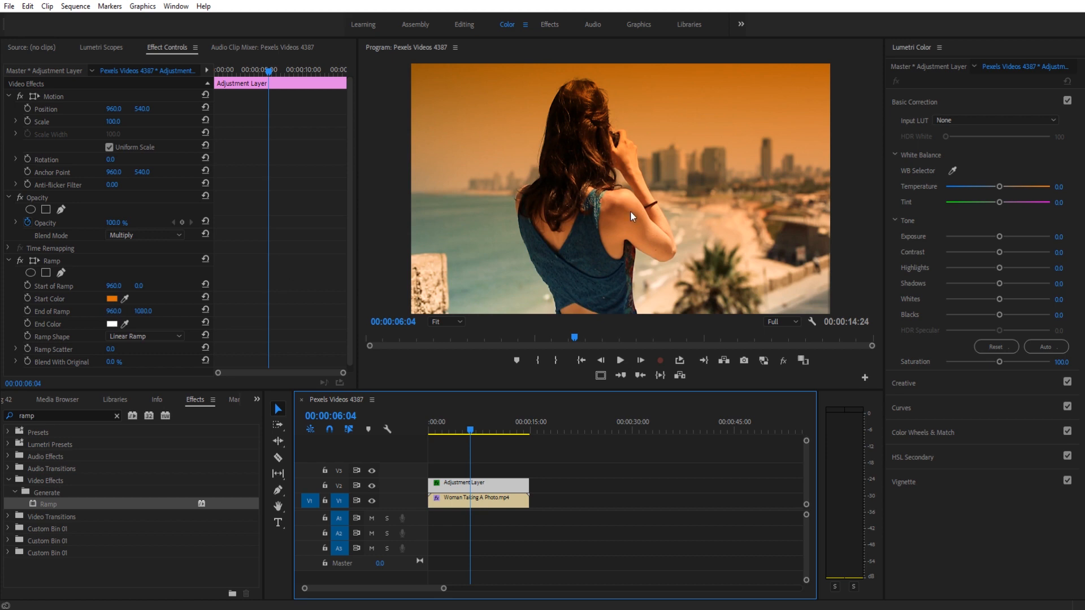
# Try moving the End of Ramp point up onto the woman's back in the preview, then undo the move.
pyautogui.click(51, 312)
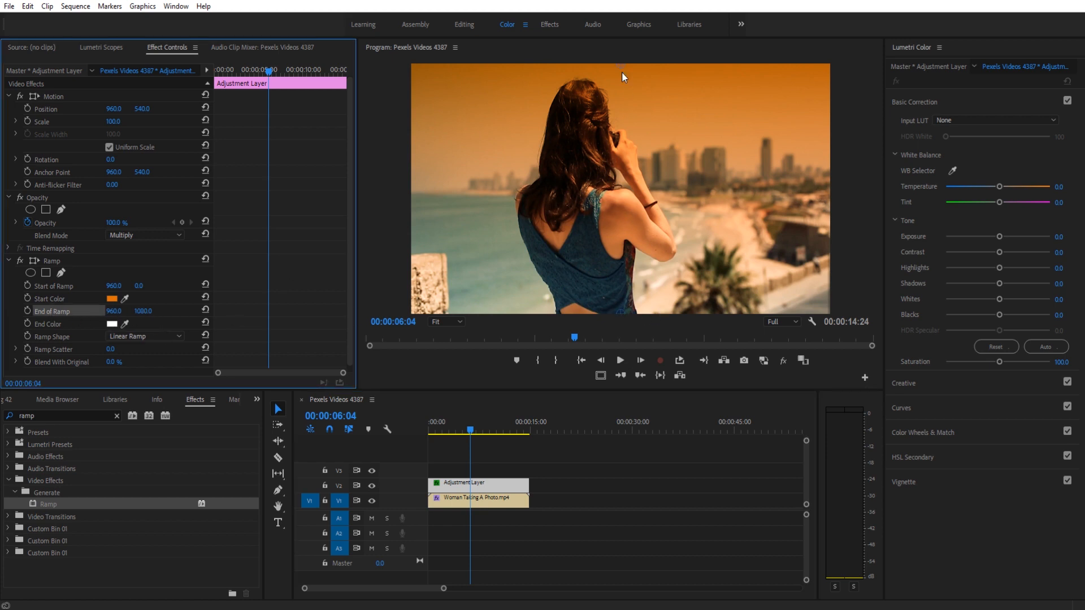
pyautogui.moveTo(618, 314); pyautogui.dragTo(600, 239)
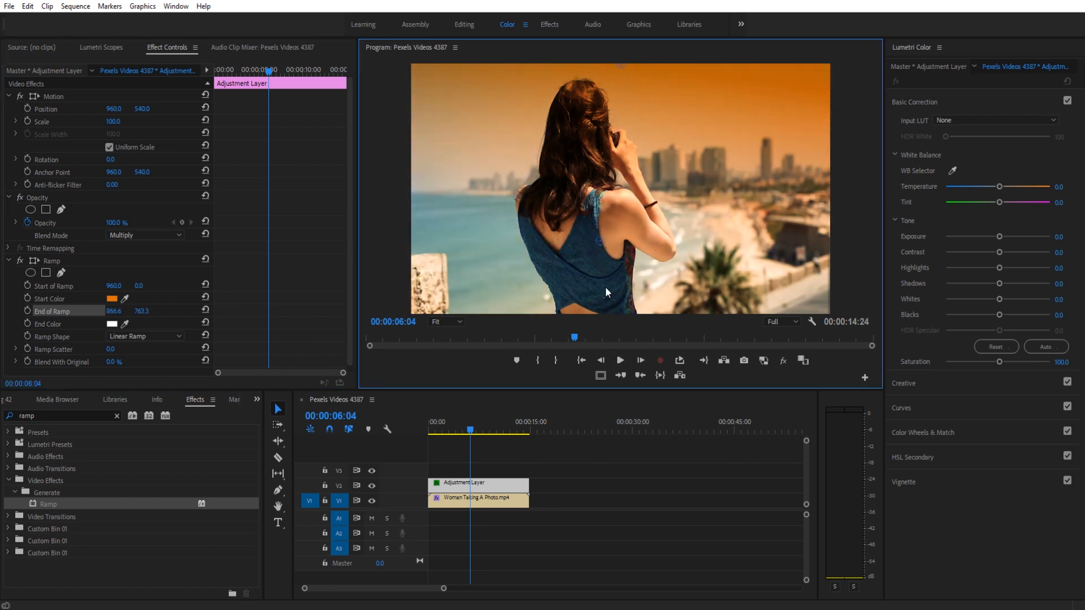
pyautogui.hotkey('ctrl', 'z')
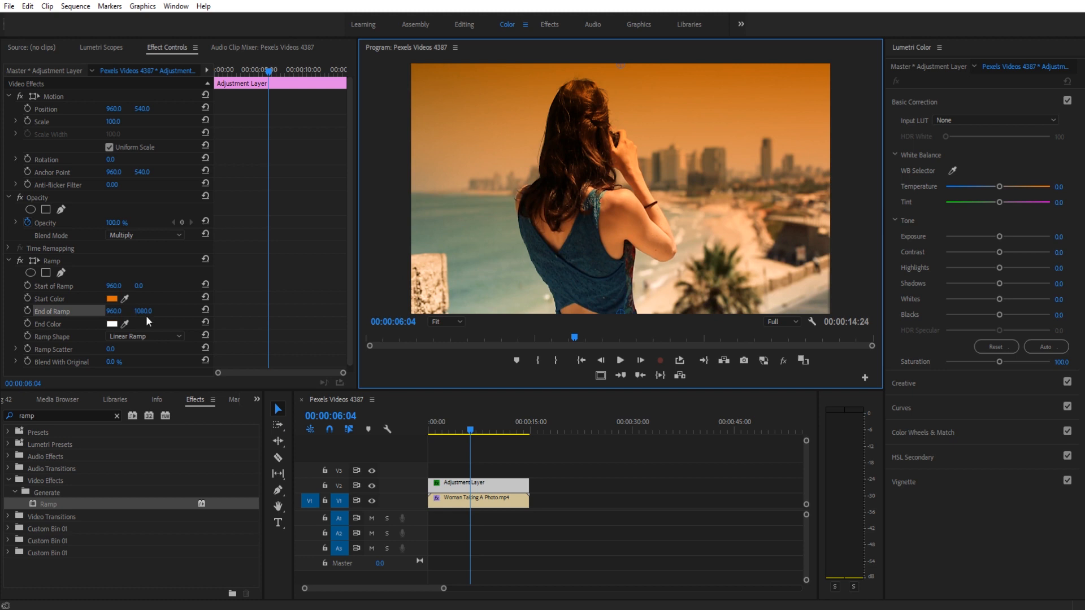
# Set the vertical value of End of Ramp to 1718, checking the gradient in Normal blend mode before restoring Multiply.
pyautogui.moveTo(146, 311); pyautogui.dragTo(242, 311)
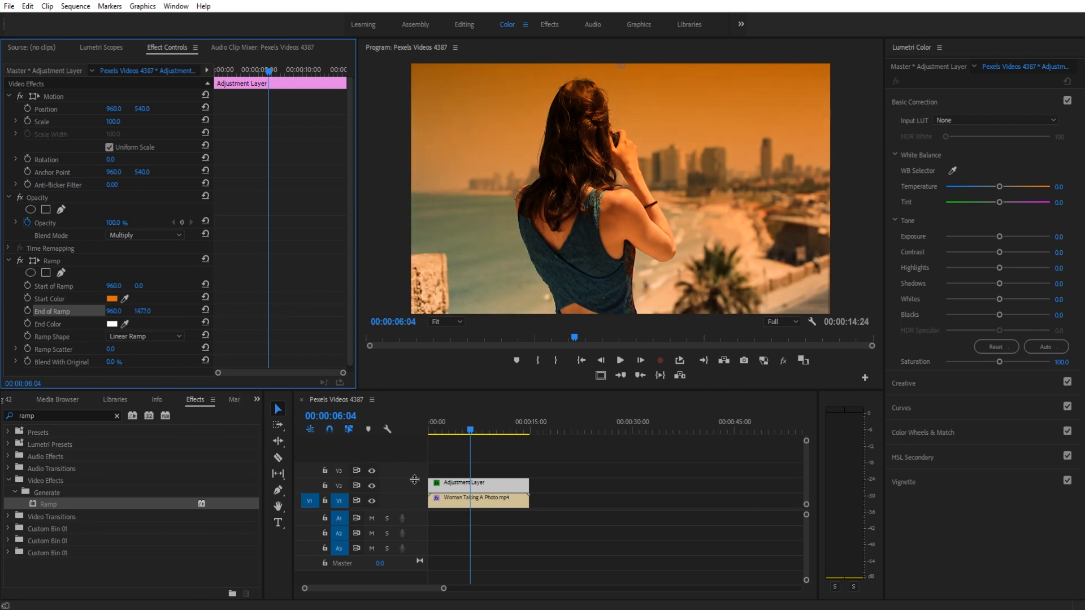
pyautogui.click(144, 236)
pyautogui.click(148, 246)
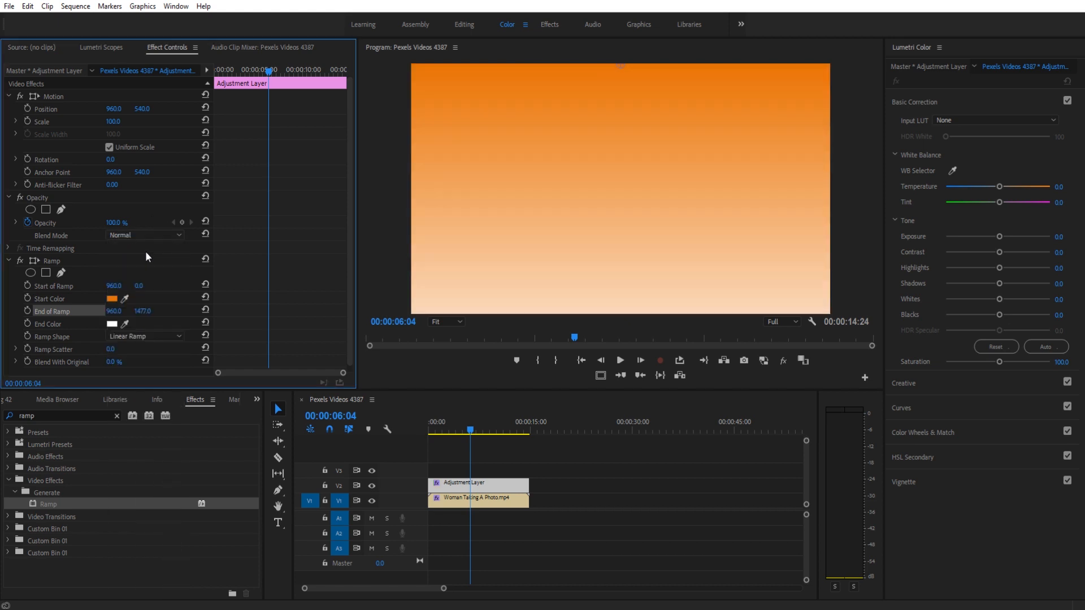
pyautogui.moveTo(142, 312); pyautogui.dragTo(279, 311)
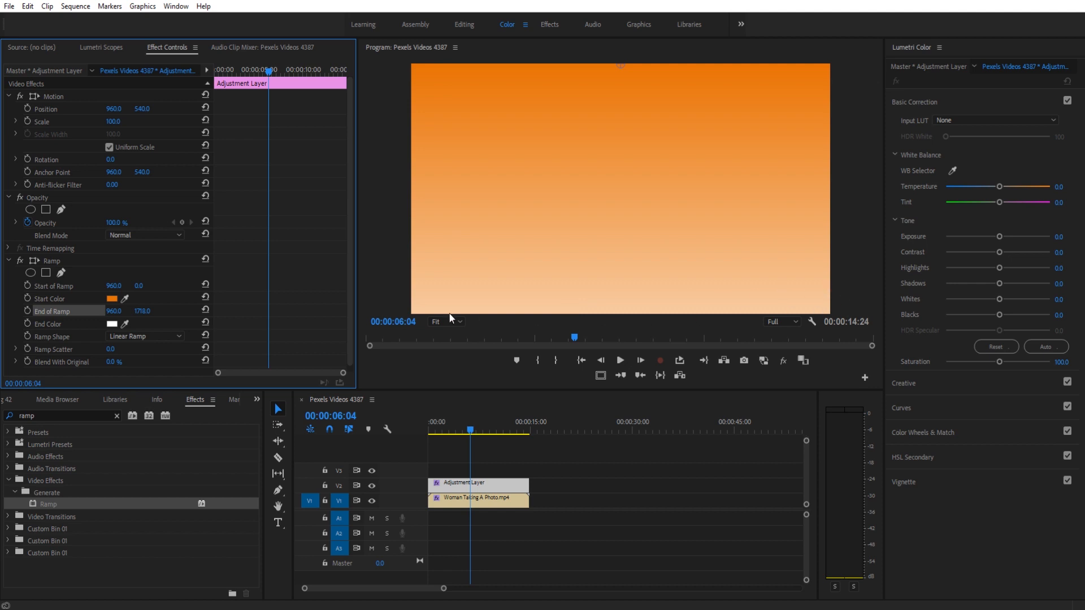
pyautogui.click(144, 234)
pyautogui.click(147, 288)
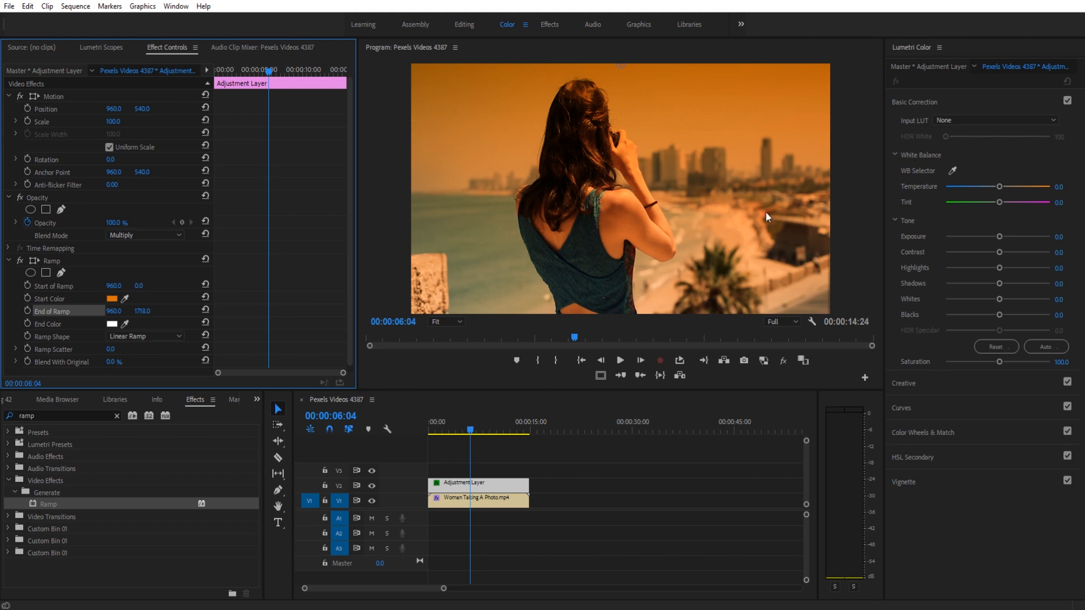
# Move the playhead to 00:00:09:21 and set the horizontal value of End of Ramp to 820.
pyautogui.moveTo(472, 433); pyautogui.dragTo(495, 433)
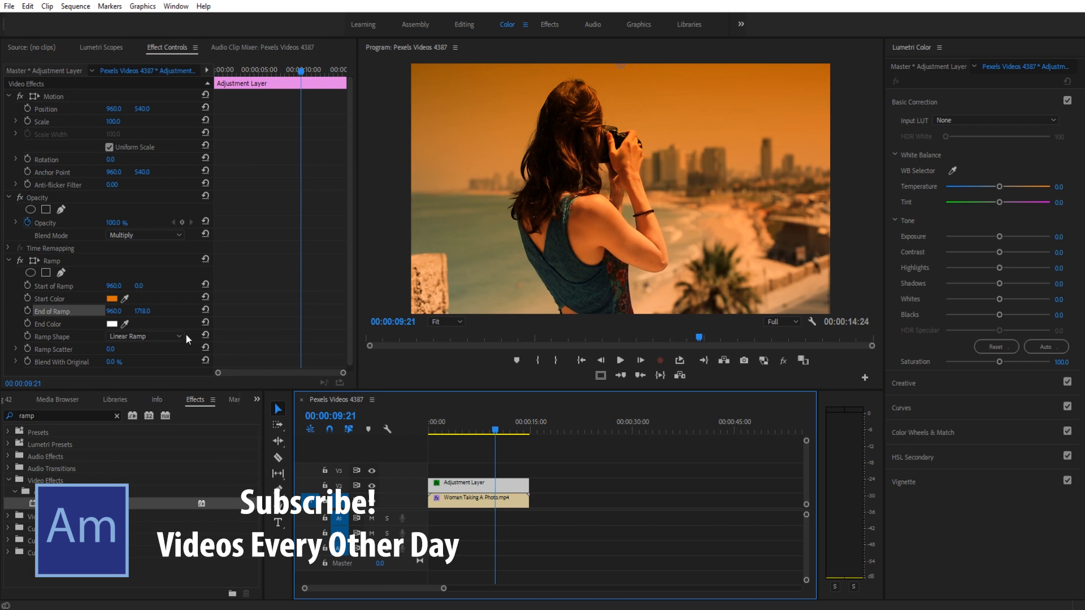
pyautogui.moveTo(111, 317); pyautogui.dragTo(88, 311)
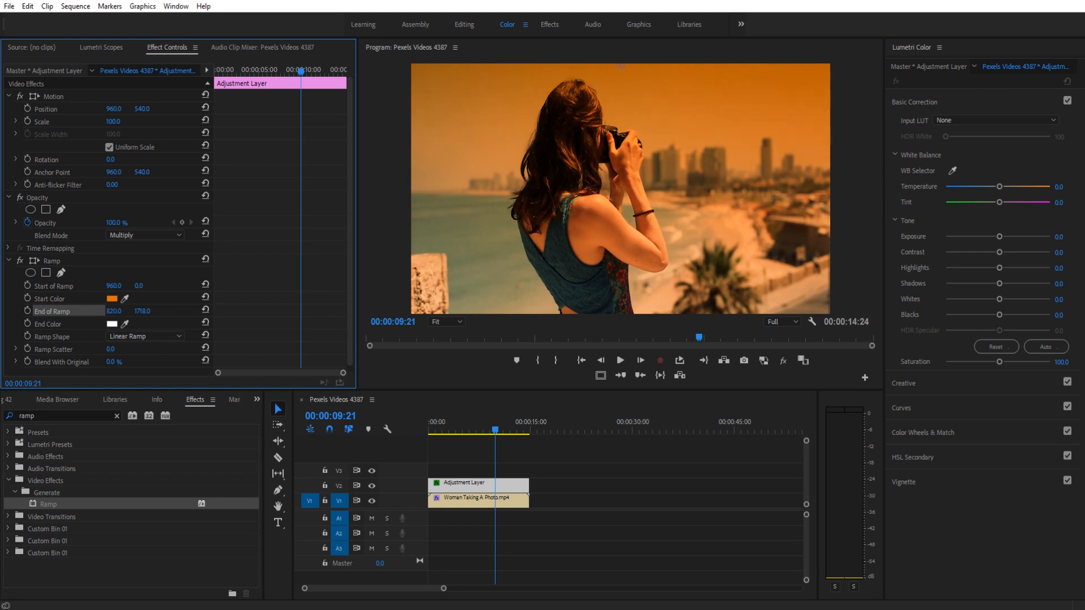
# Undo the last horizontal change to End of Ramp and set its horizontal value to 1709.
pyautogui.hotkey('ctrl', 'z')
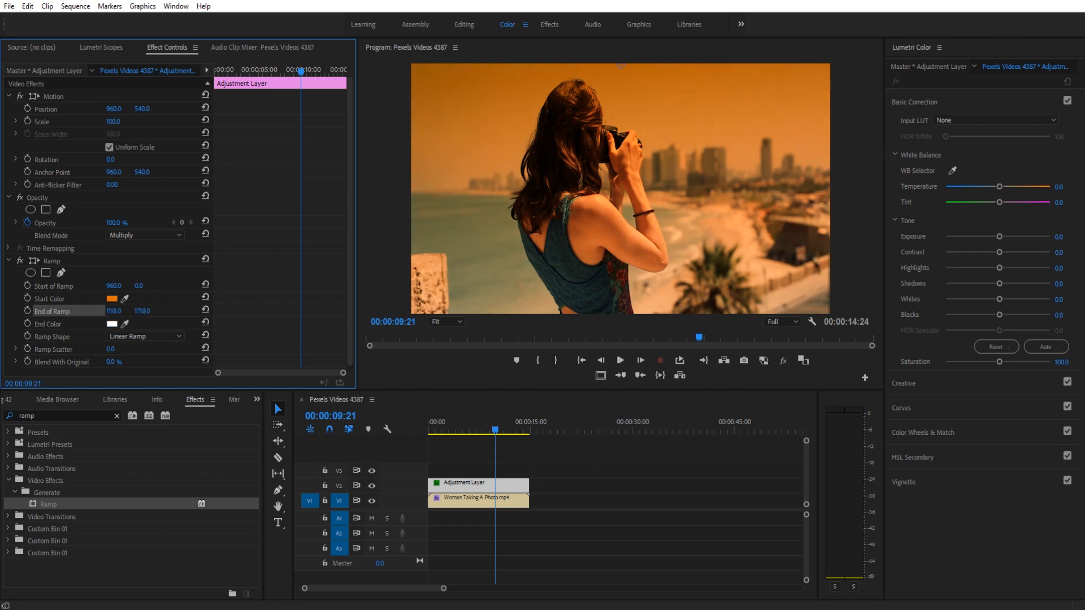
pyautogui.moveTo(203, 311); pyautogui.dragTo(378, 311)
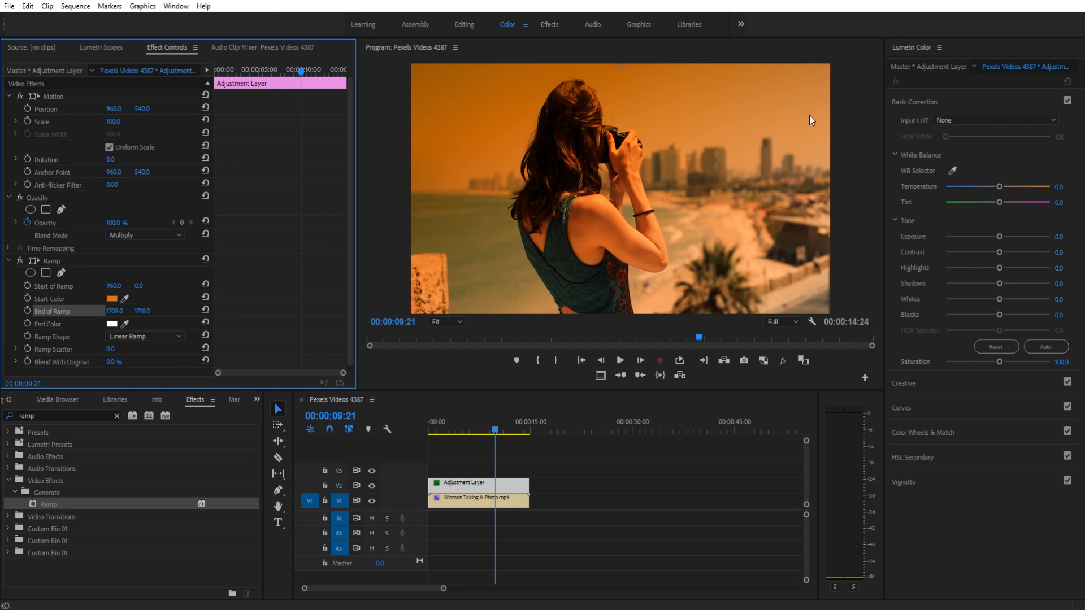
# Play the clip from the start of the sequence, pausing to examine the orange gradient, and return the playhead to 00:00:07:06.
pyautogui.moveTo(473, 418); pyautogui.dragTo(430, 415)
pyautogui.press('space')
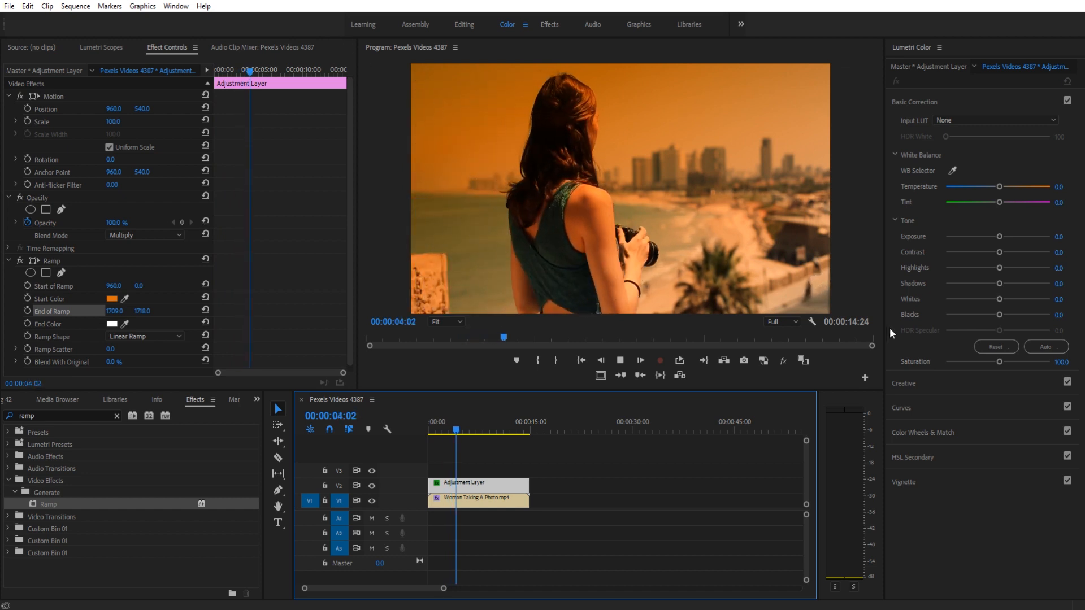
pyautogui.press('space')
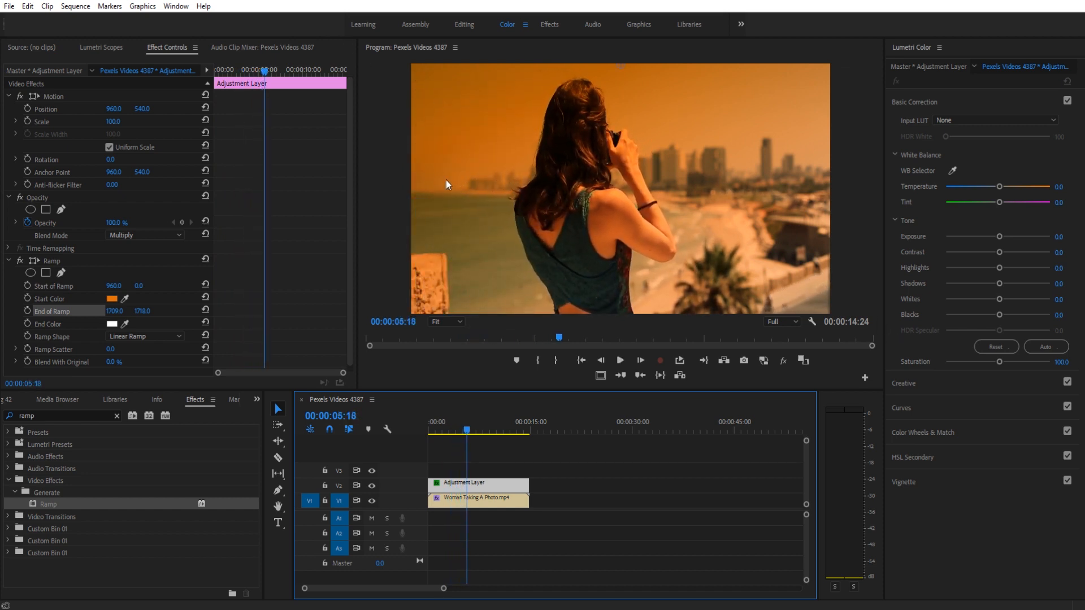
pyautogui.press('space')
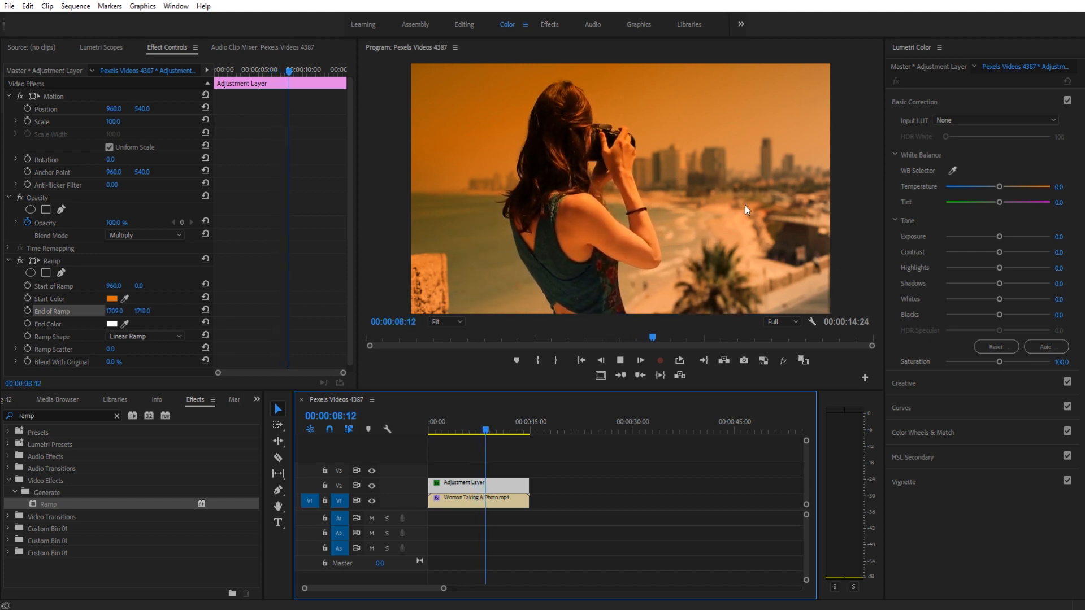
pyautogui.press('space')
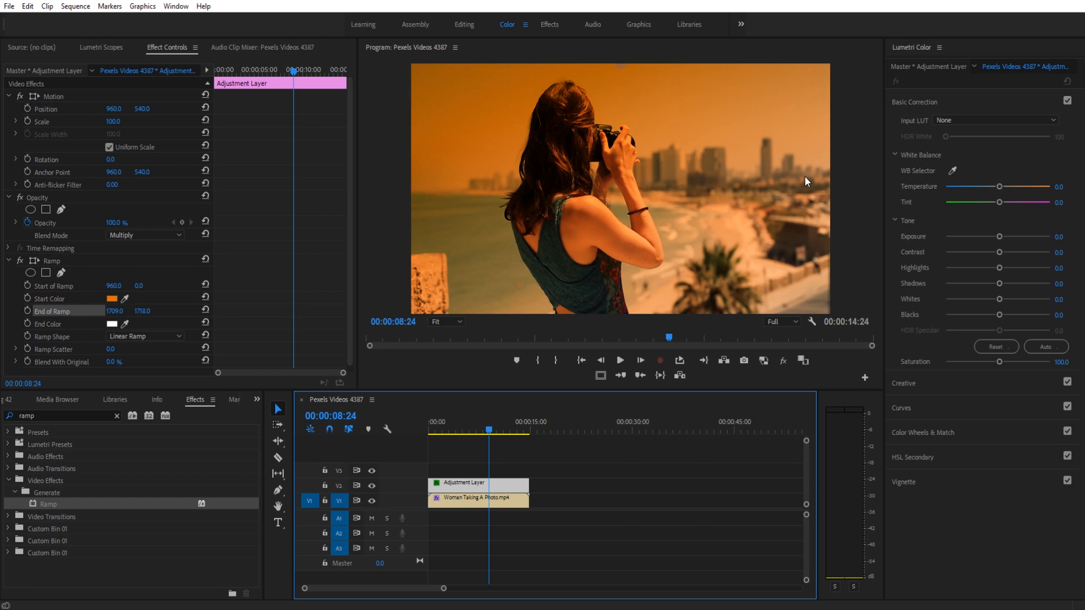
pyautogui.press('space')
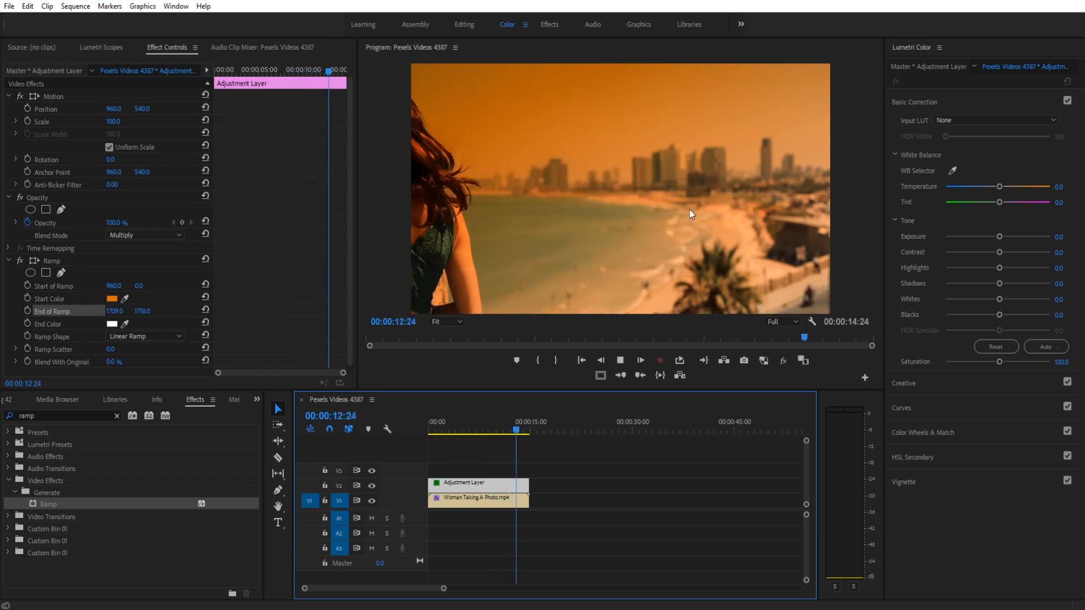
pyautogui.press('space')
pyautogui.moveTo(519, 430); pyautogui.dragTo(477, 429)
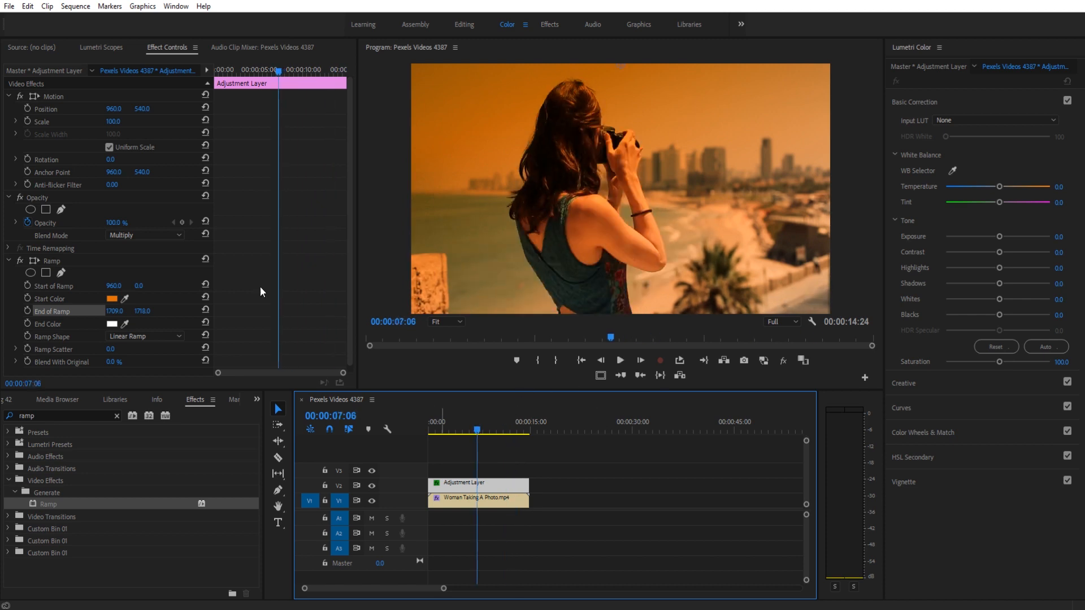